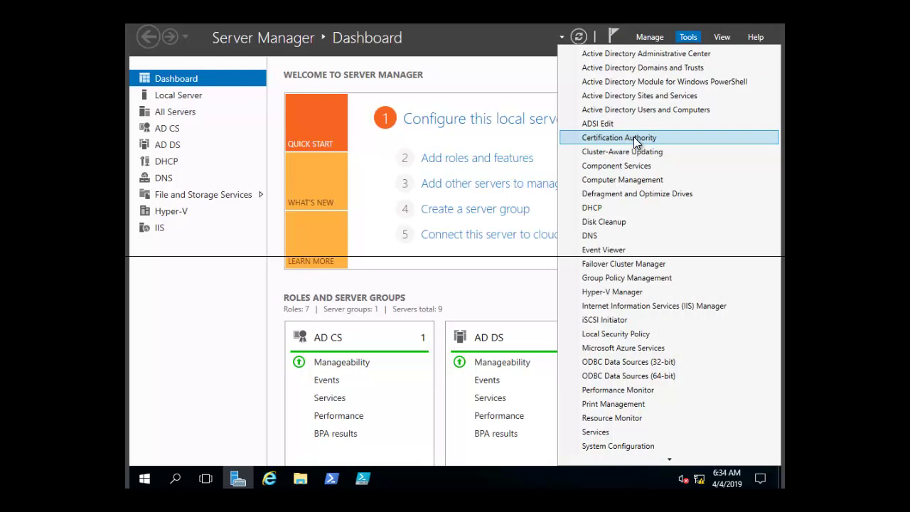
Open the Certification Authority console, expand contoso-DC-CA and open the management console for its certificate templates
{"action": "left_click", "coordinate": [637, 142]}
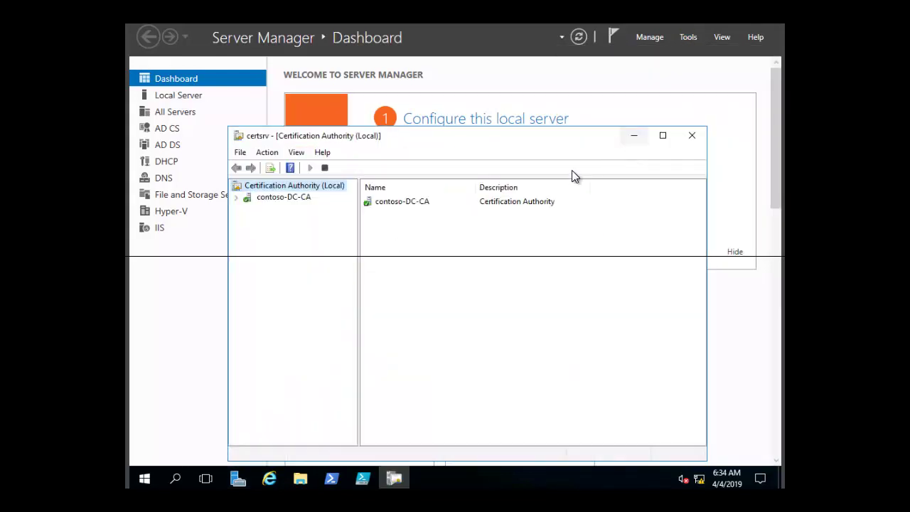
{"action": "left_click", "coordinate": [236, 199]}
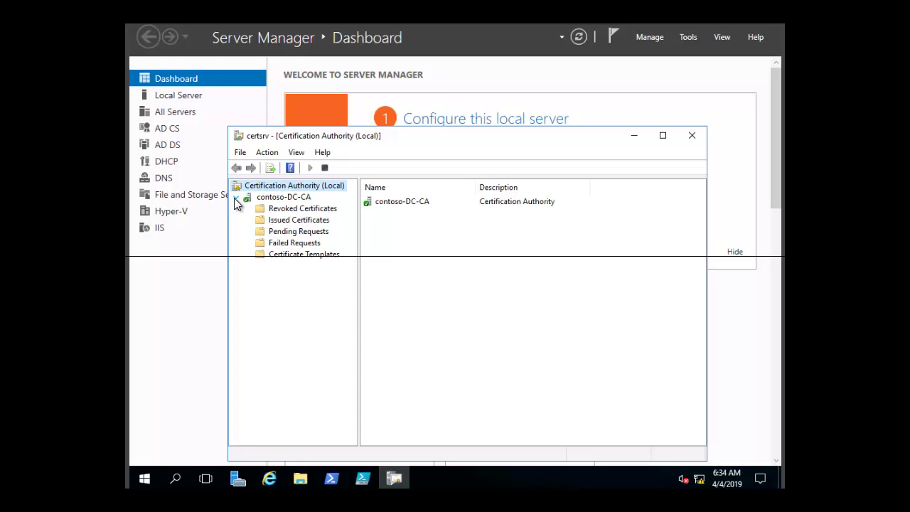
{"action": "right_click", "coordinate": [296, 259]}
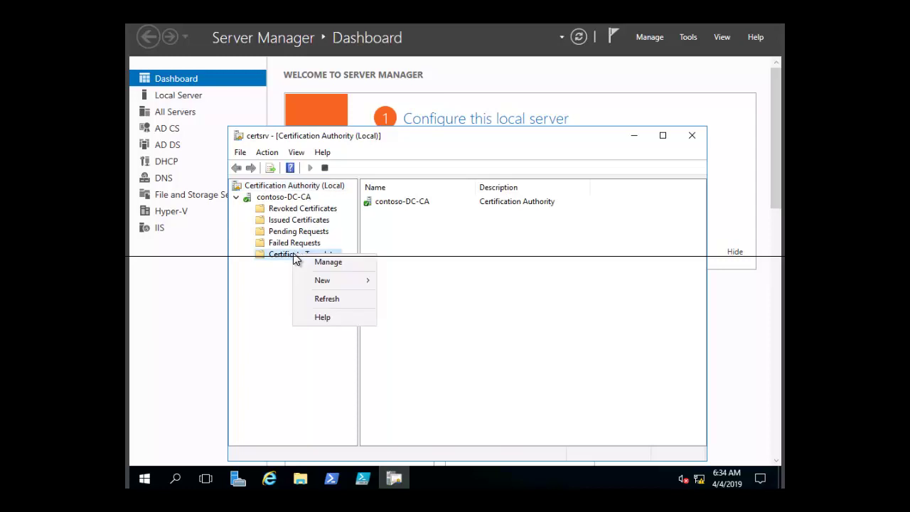
{"action": "left_click", "coordinate": [320, 262]}
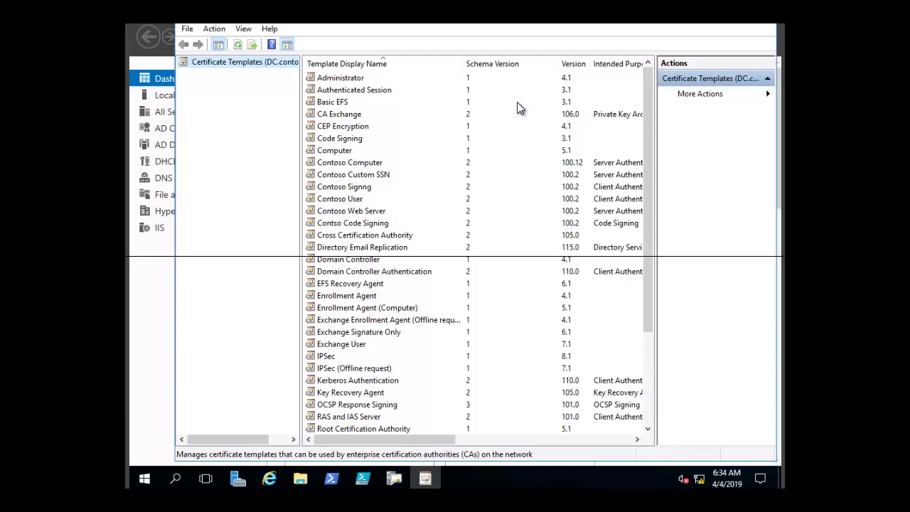
Examine the security permissions in the properties of the built-in User certificate template
{"action": "left_click", "coordinate": [648, 430]}
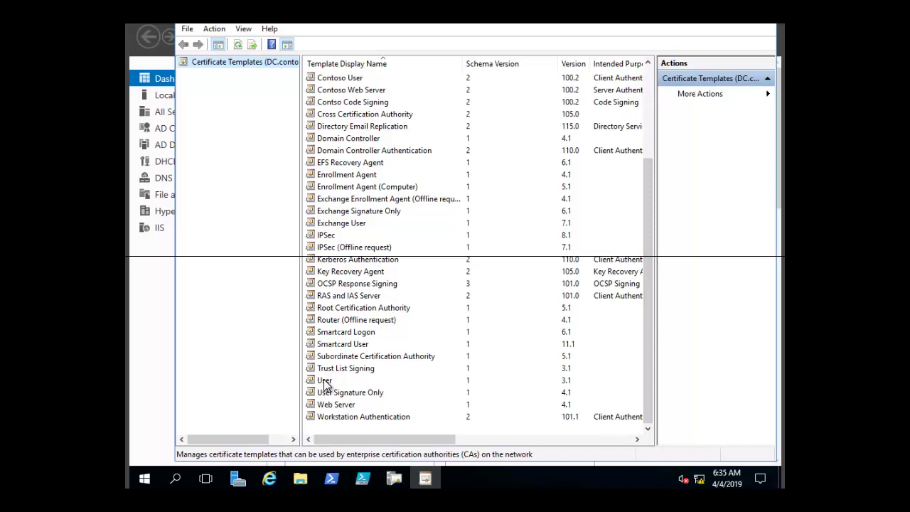
{"action": "left_click", "coordinate": [325, 382]}
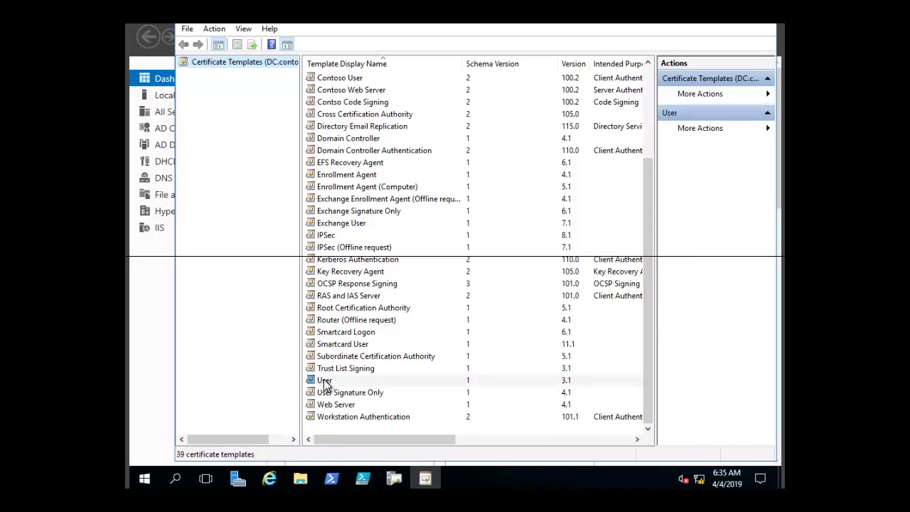
{"action": "right_click", "coordinate": [325, 383]}
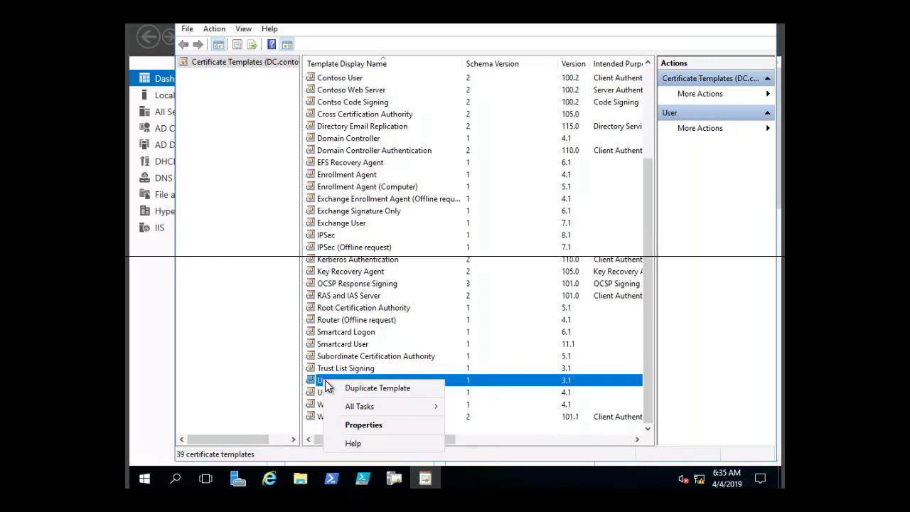
{"action": "left_click", "coordinate": [364, 425]}
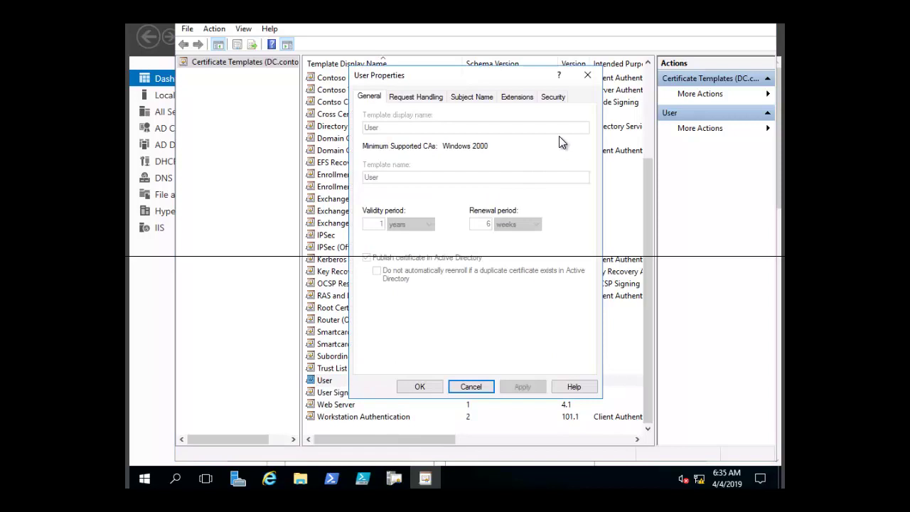
{"action": "left_click", "coordinate": [560, 99]}
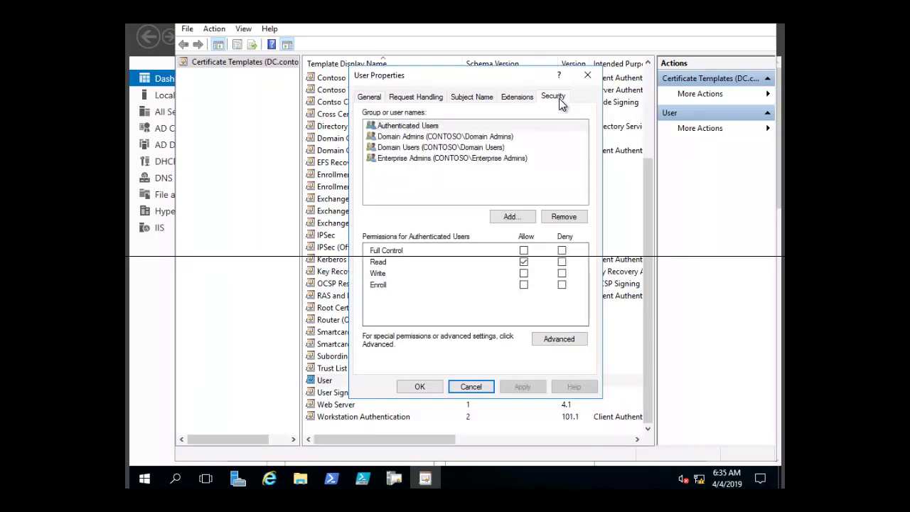
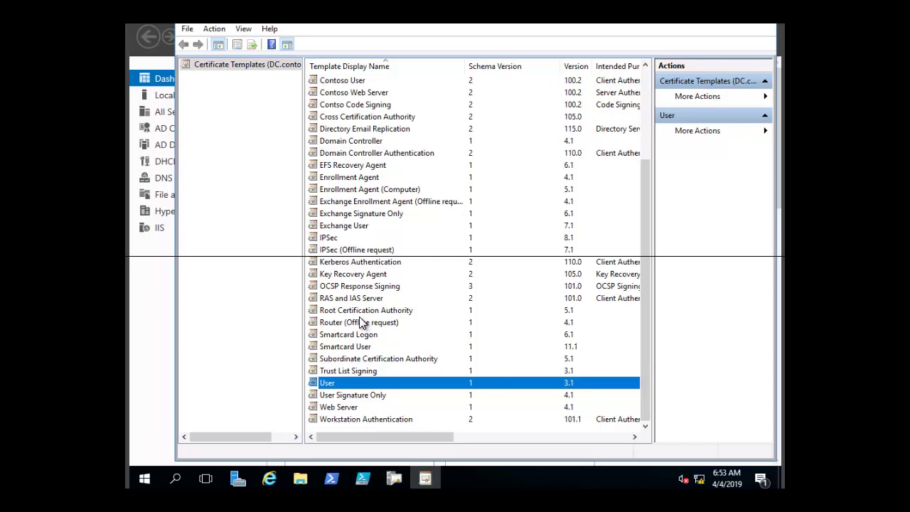
Duplicate the User certificate template and set the copy's display name to "Contoso User template"
{"action": "right_click", "coordinate": [340, 387]}
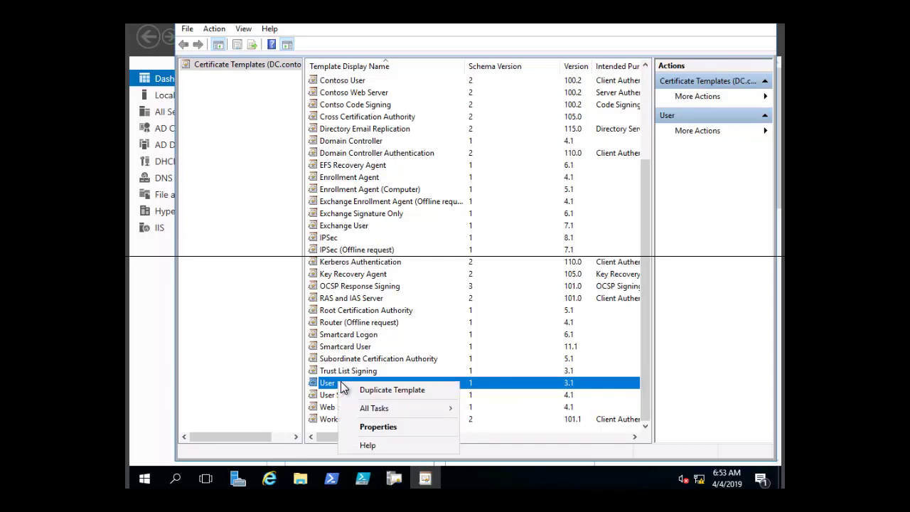
{"action": "left_click", "coordinate": [389, 391]}
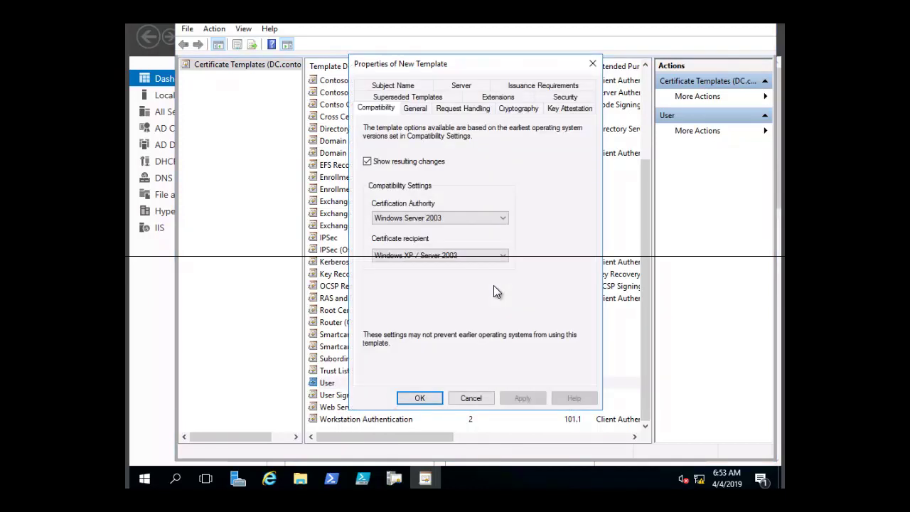
{"action": "left_click", "coordinate": [416, 111]}
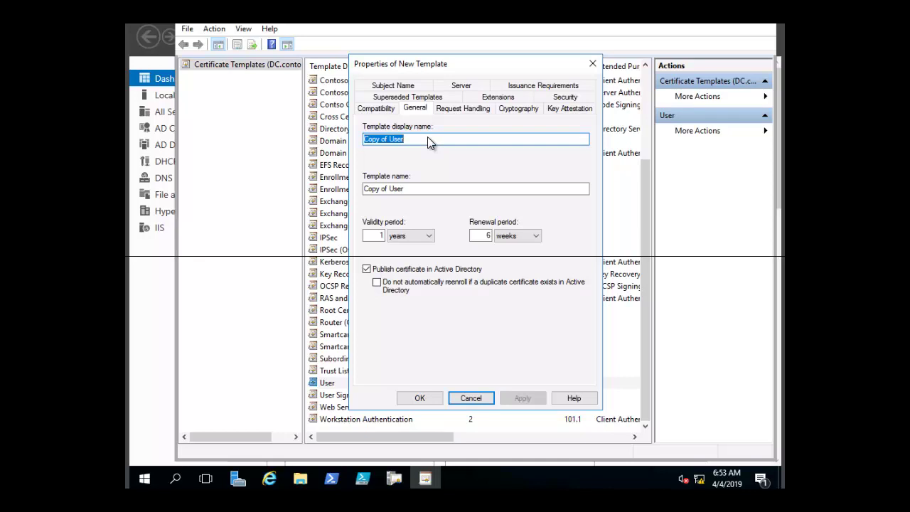
{"action": "type", "text": "Con"}
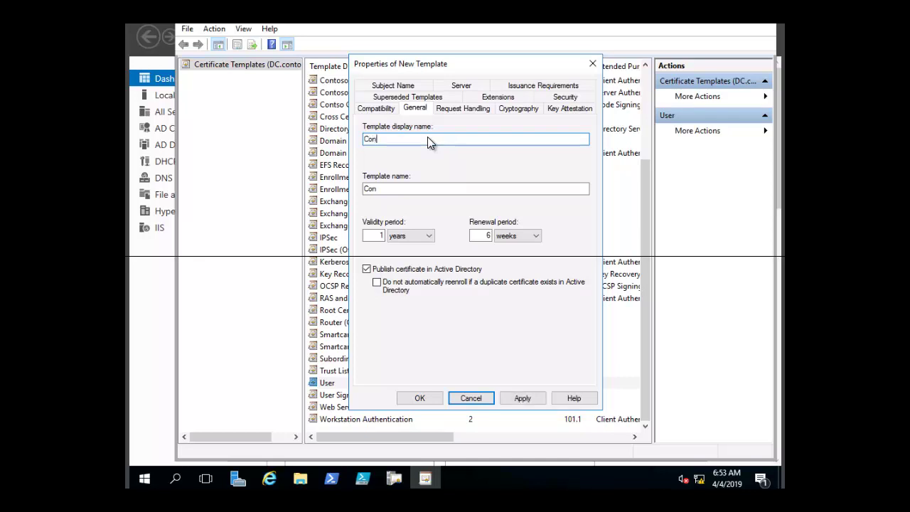
{"action": "type", "text": "toso User"}
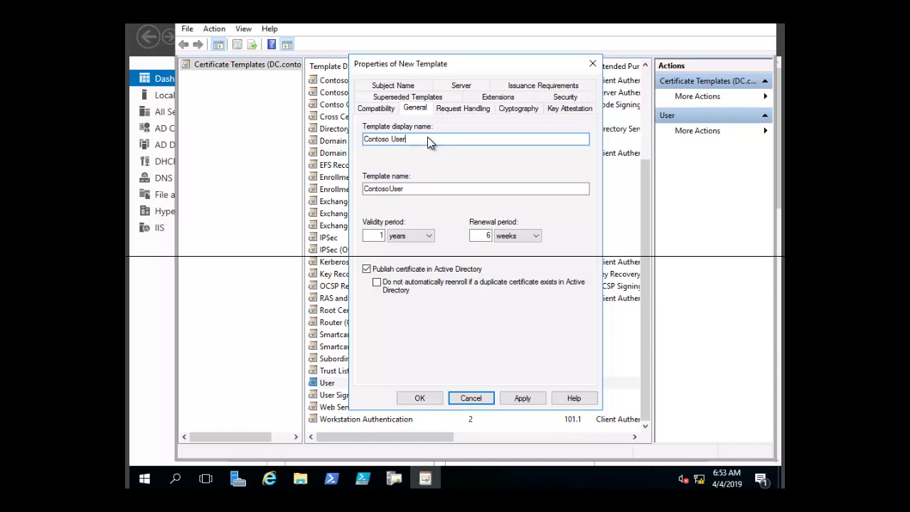
{"action": "type", "text": " template"}
Examine the available certificate purposes in the new template's request handling settings
{"action": "left_click", "coordinate": [469, 110]}
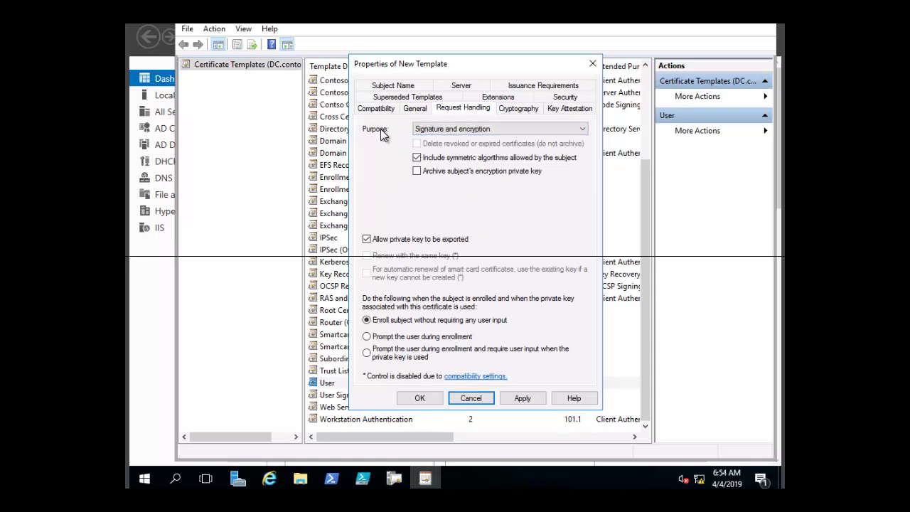
{"action": "left_click", "coordinate": [582, 128]}
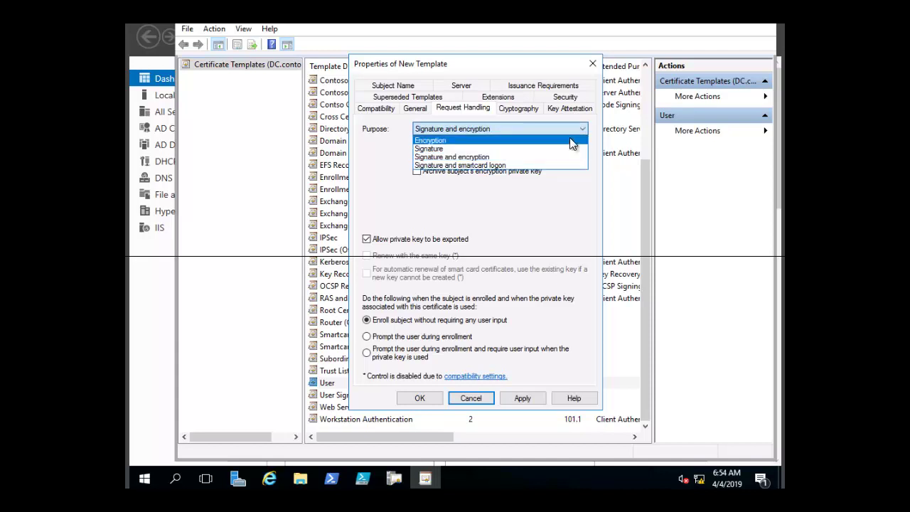
{"action": "left_click", "coordinate": [595, 128]}
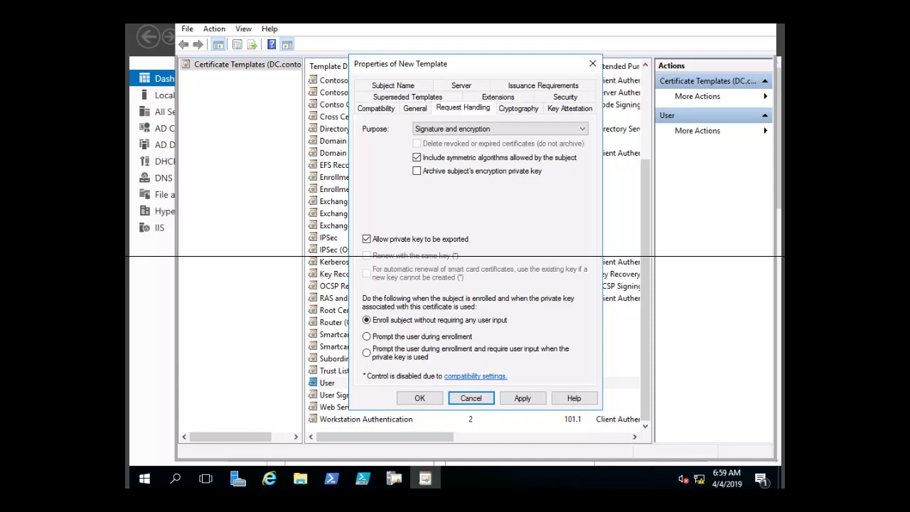
Review the new template's security permissions and require CA certificate manager approval for enrollment
{"action": "left_click", "coordinate": [563, 96]}
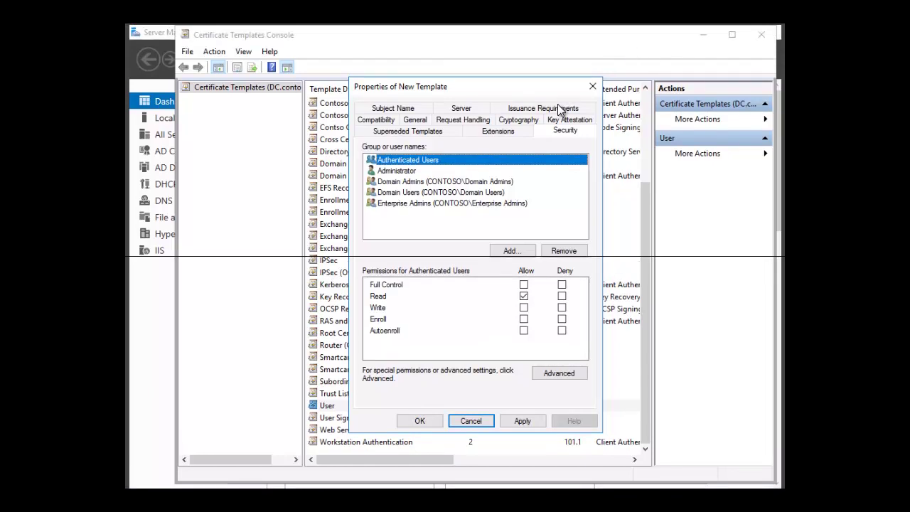
{"action": "left_click", "coordinate": [560, 111]}
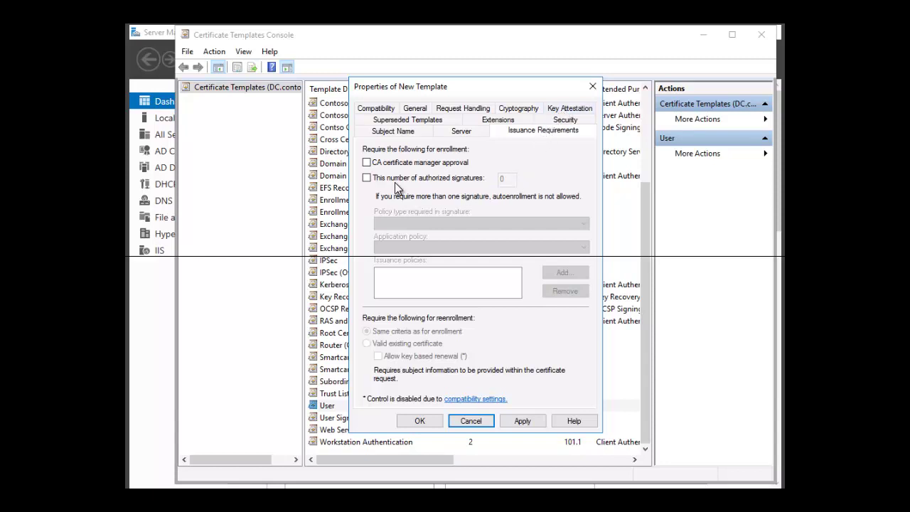
{"action": "left_click", "coordinate": [367, 164]}
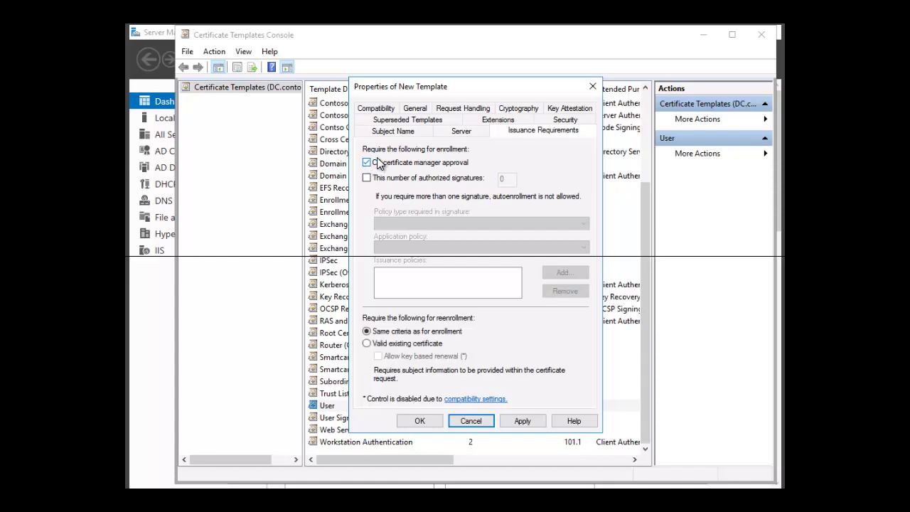
Add Digital Rights to the new template's application policies extension and save the template
{"action": "left_click", "coordinate": [496, 123]}
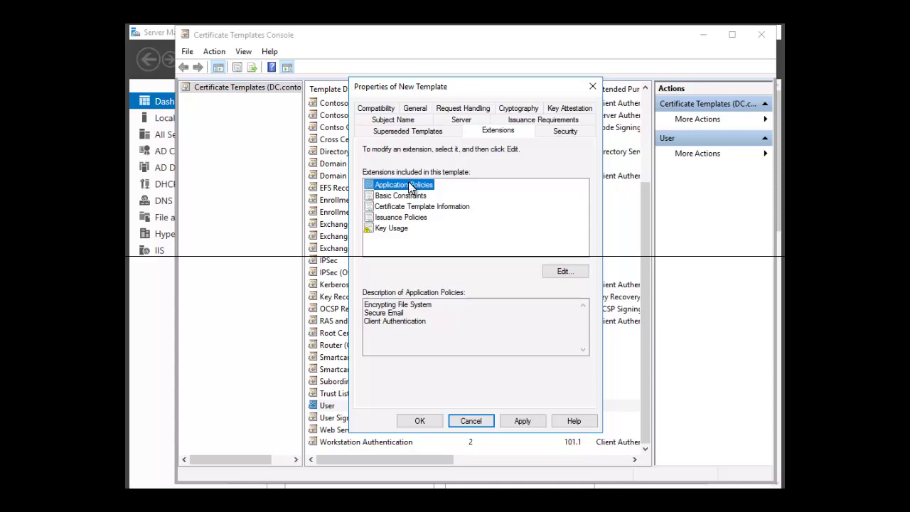
{"action": "left_click", "coordinate": [559, 272]}
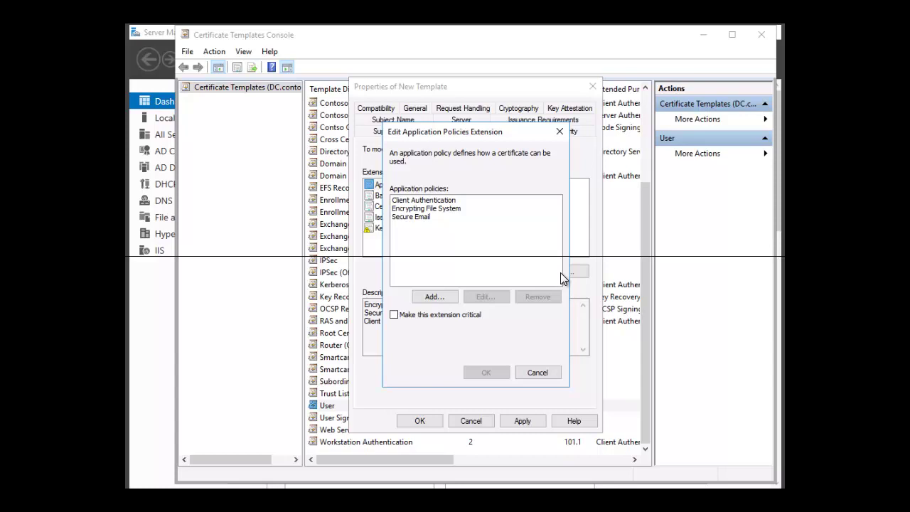
{"action": "left_click", "coordinate": [430, 299]}
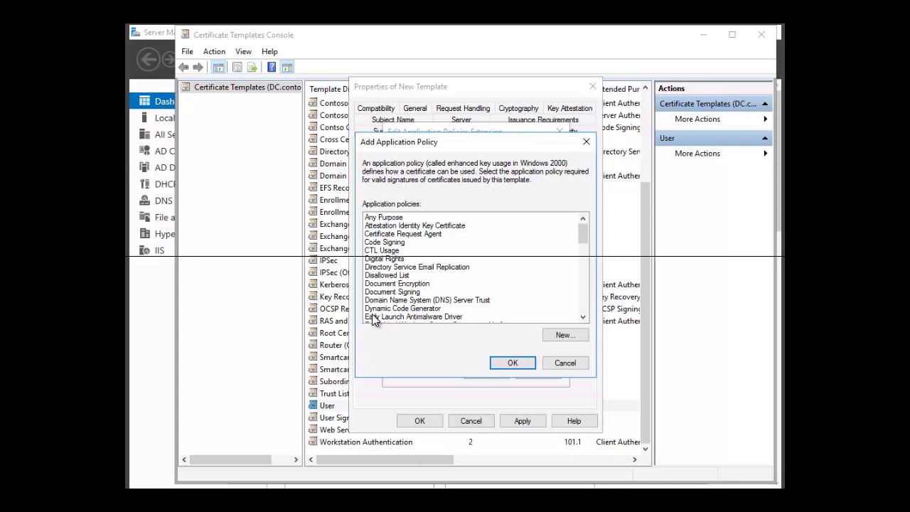
{"action": "left_click", "coordinate": [375, 259]}
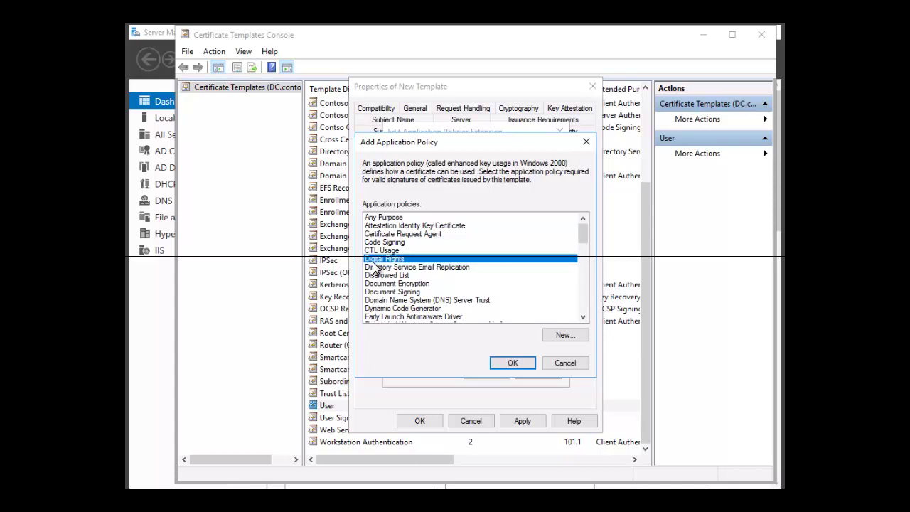
{"action": "left_click", "coordinate": [522, 363]}
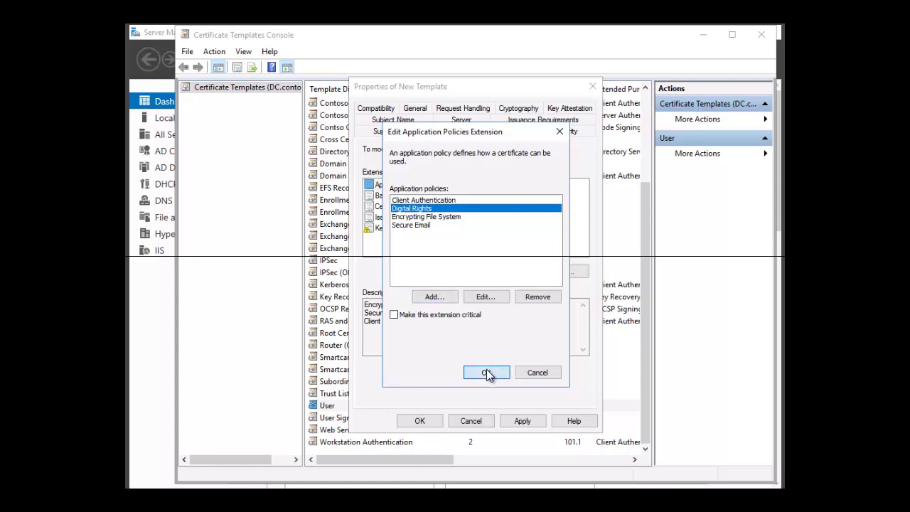
{"action": "left_click", "coordinate": [486, 370]}
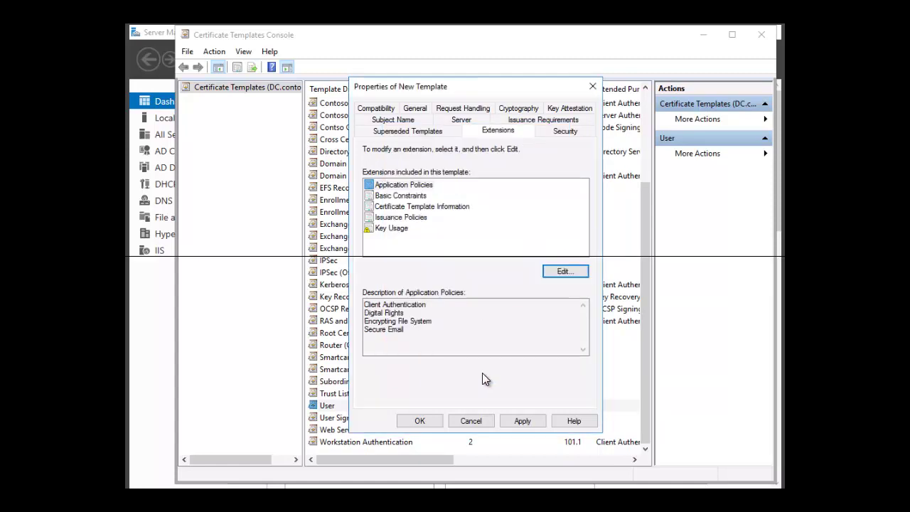
{"action": "left_click", "coordinate": [431, 418]}
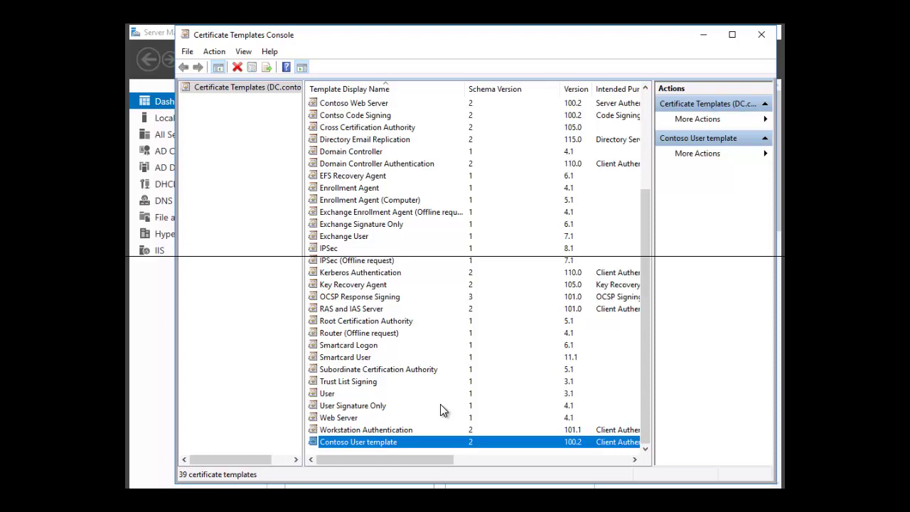
Close the Certificate Templates Console and enable Contoso User template as a certificate template to issue on contoso-DC-CA
{"action": "key", "text": "F11"}
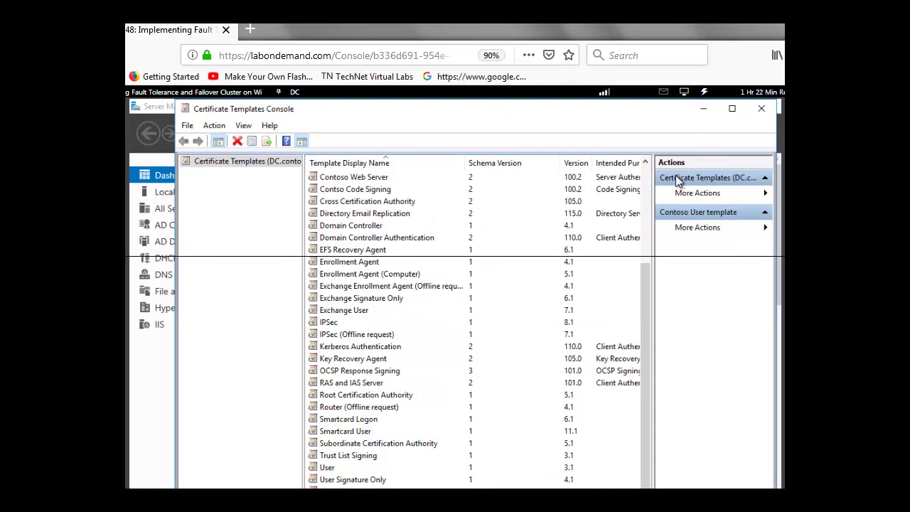
{"action": "left_click", "coordinate": [762, 111]}
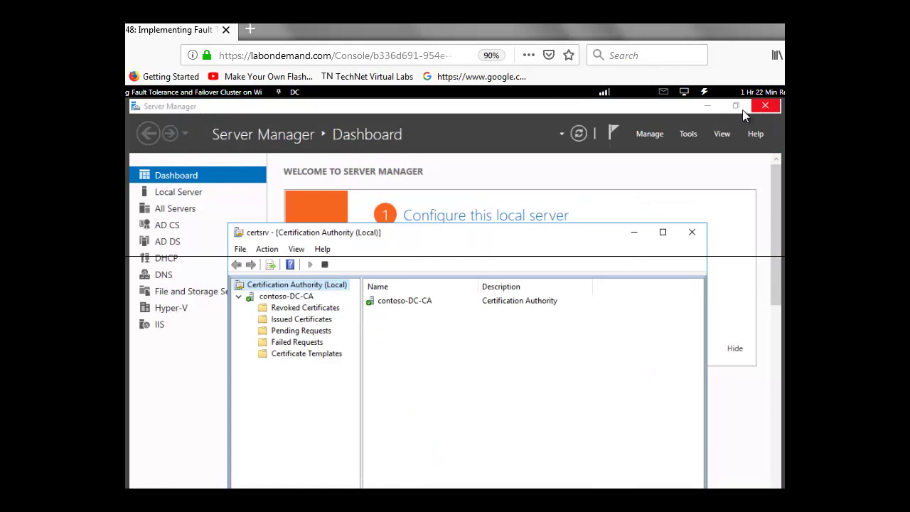
{"action": "right_click", "coordinate": [327, 353]}
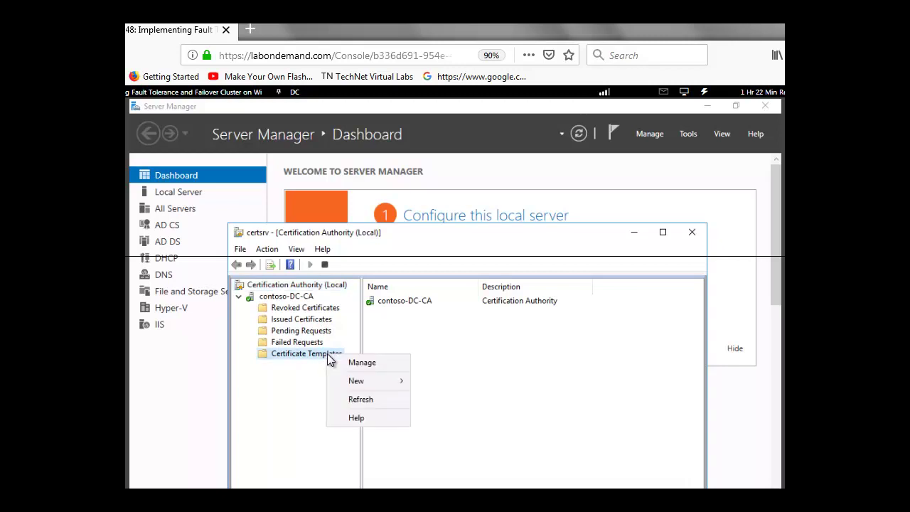
{"action": "mouse_move", "coordinate": [370, 379]}
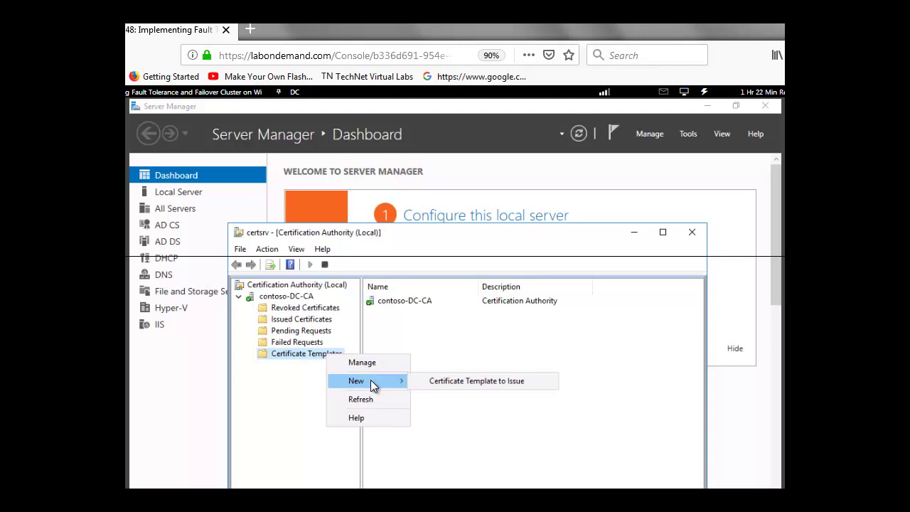
{"action": "left_click", "coordinate": [452, 386]}
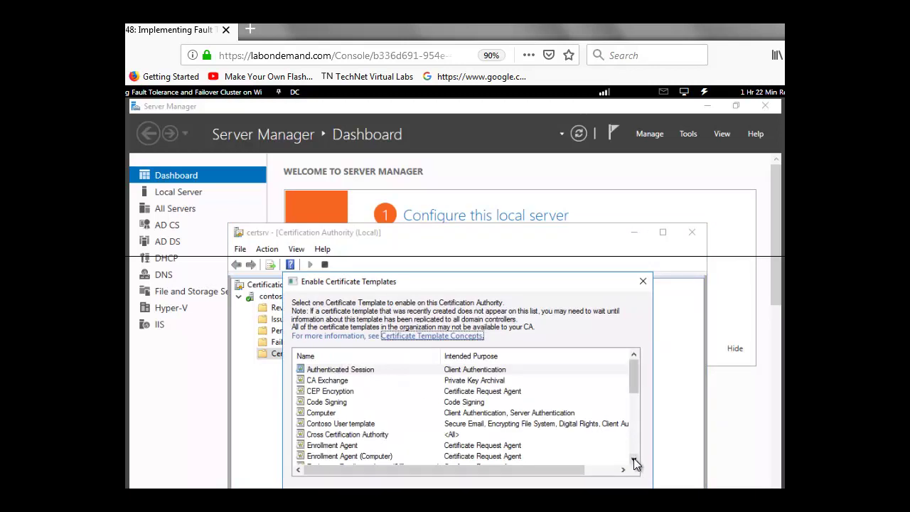
{"action": "left_click", "coordinate": [363, 427]}
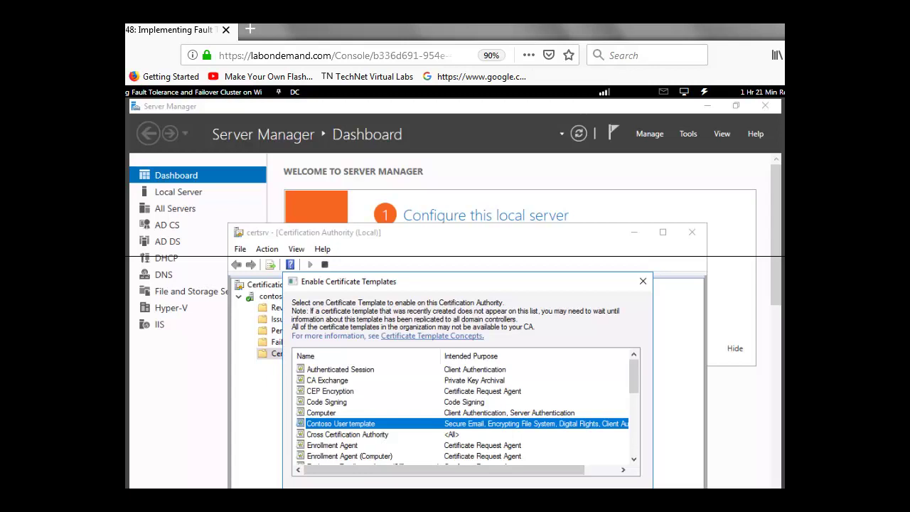
{"action": "key", "text": "Return"}
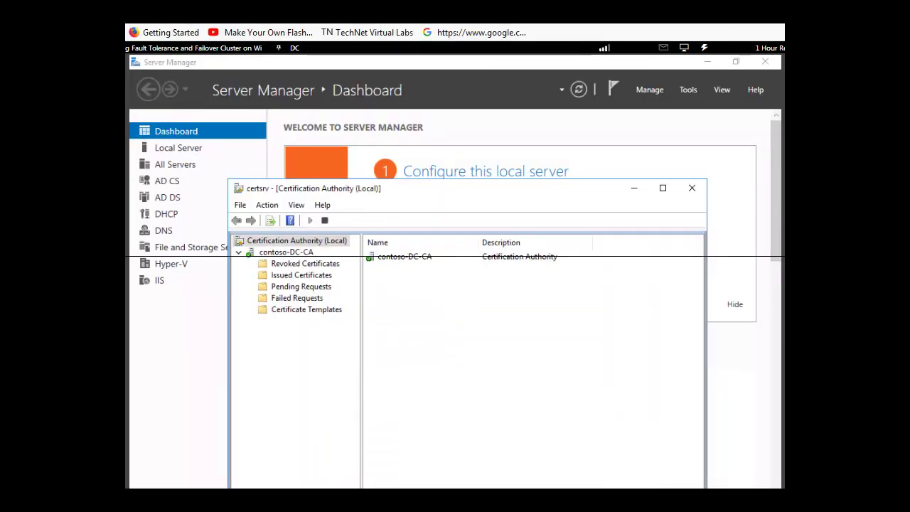